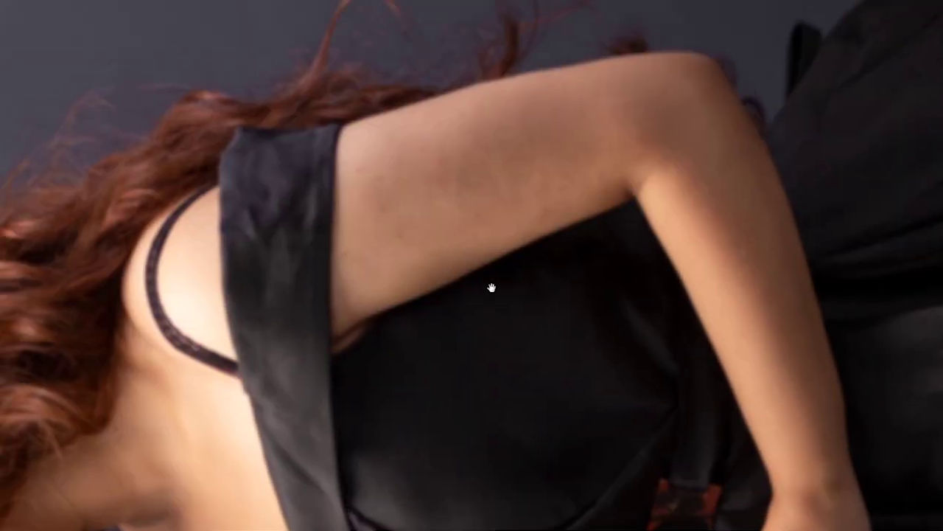
Brush over the woman's upper arm to soften its skin texture
{"action": "left_click_drag", "start_coordinate": [590, 187], "coordinate": [383, 152]}
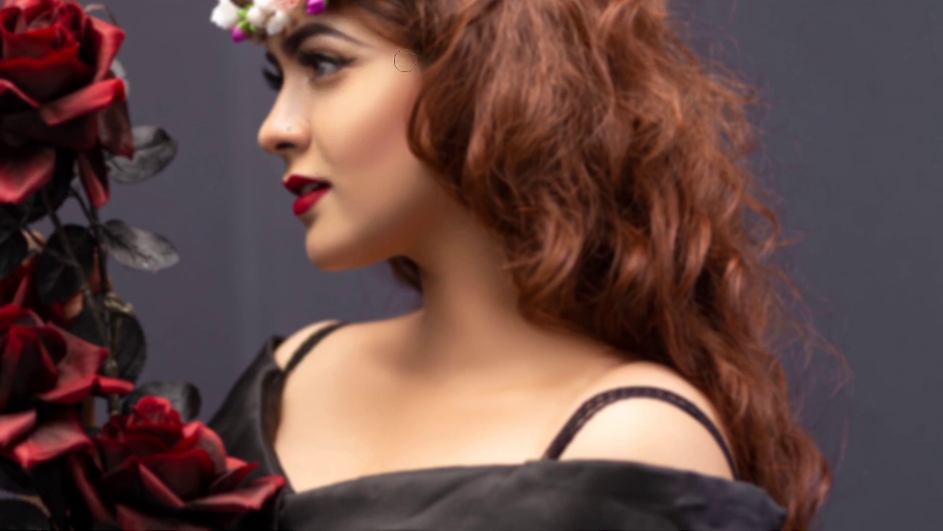
Enlarge the retouching brush to work on the woman's neck
{"action": "key", "text": "]"}
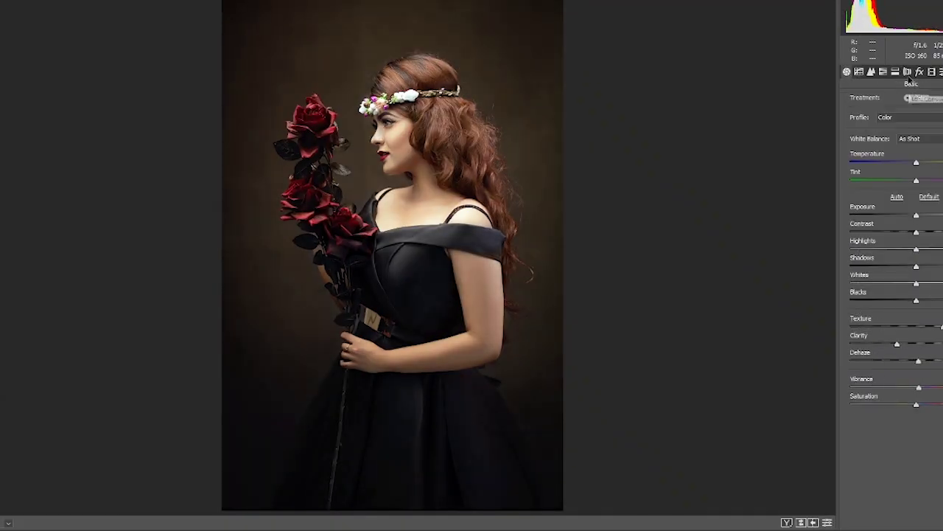
Nudge the green primary hue slightly in Camera Raw Calibration
{"action": "left_click", "coordinate": [871, 72]}
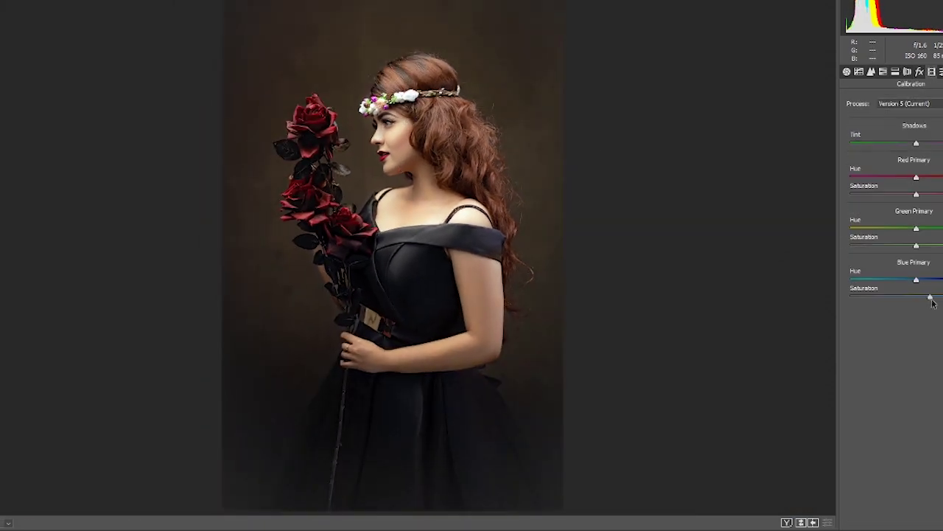
{"action": "left_click_drag", "start_coordinate": [917, 229], "coordinate": [919, 229]}
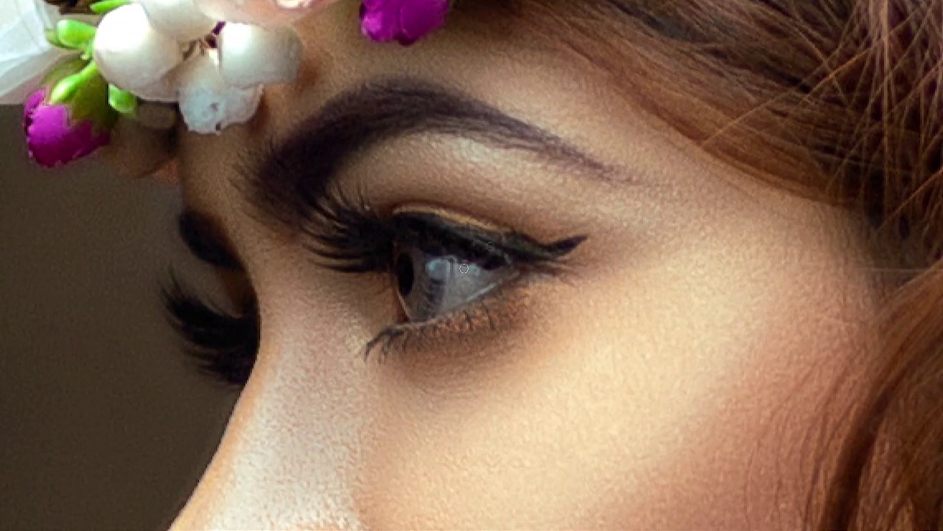
Dodge the white of the woman's eye to brighten it
{"action": "left_click_drag", "start_coordinate": [464, 269], "coordinate": [417, 304]}
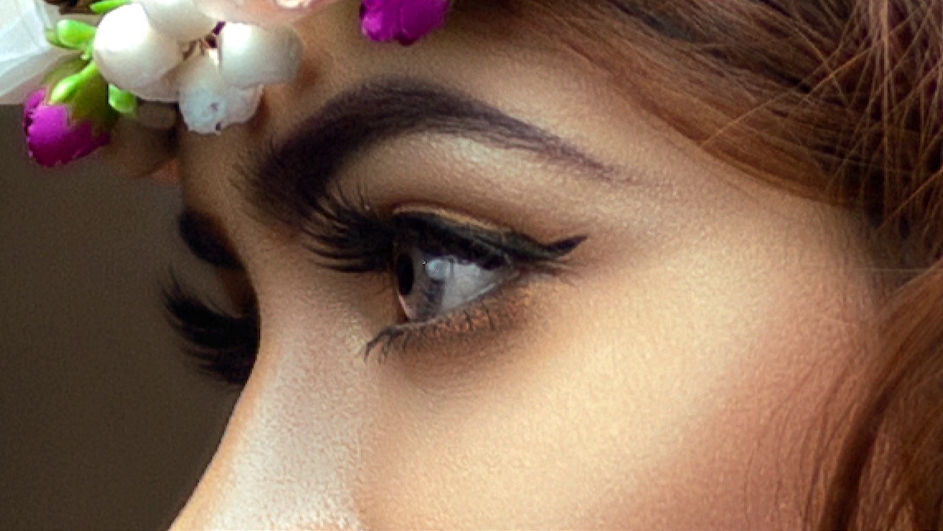
{"action": "left_click_drag", "start_coordinate": [424, 261], "coordinate": [458, 282]}
Fit the entire retouched portrait in the window with Ctrl+0
{"action": "key", "text": "ctrl+0"}
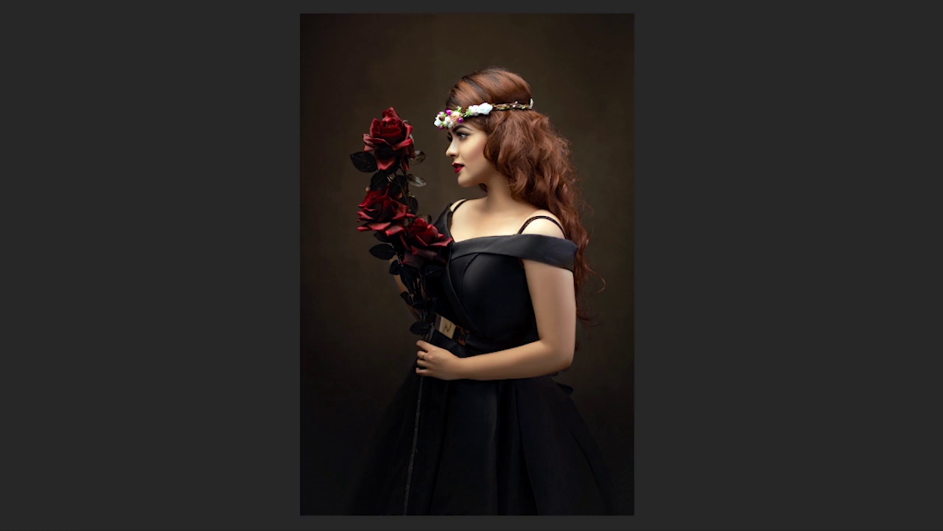